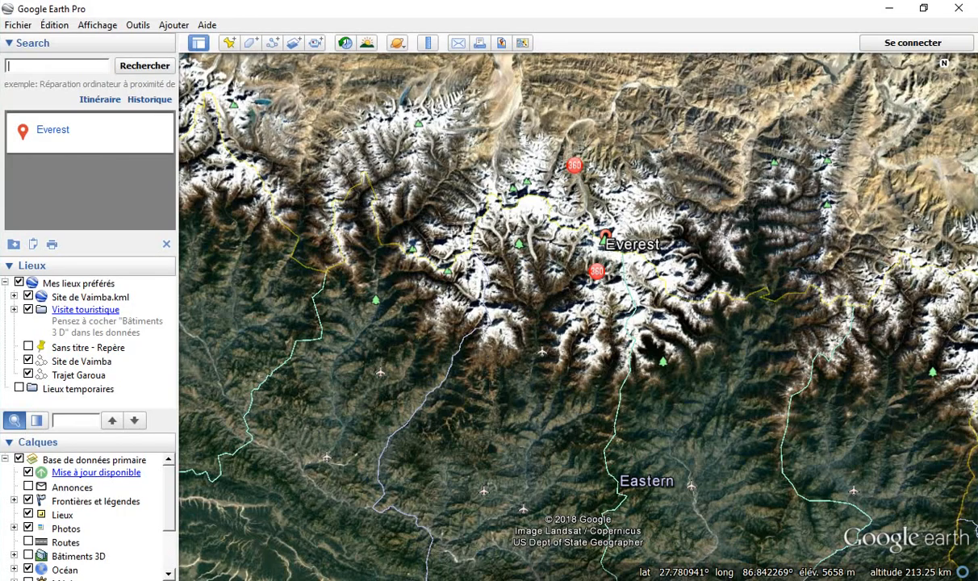
- Search the map for Everest
{"action": "left_click", "coordinate": [638, 352]}
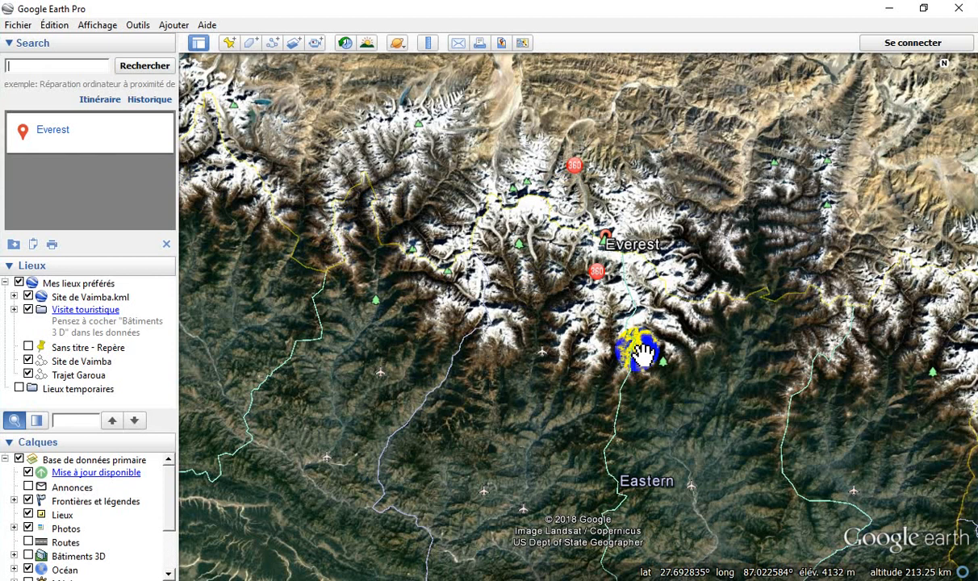
{"action": "left_click", "coordinate": [56, 66]}
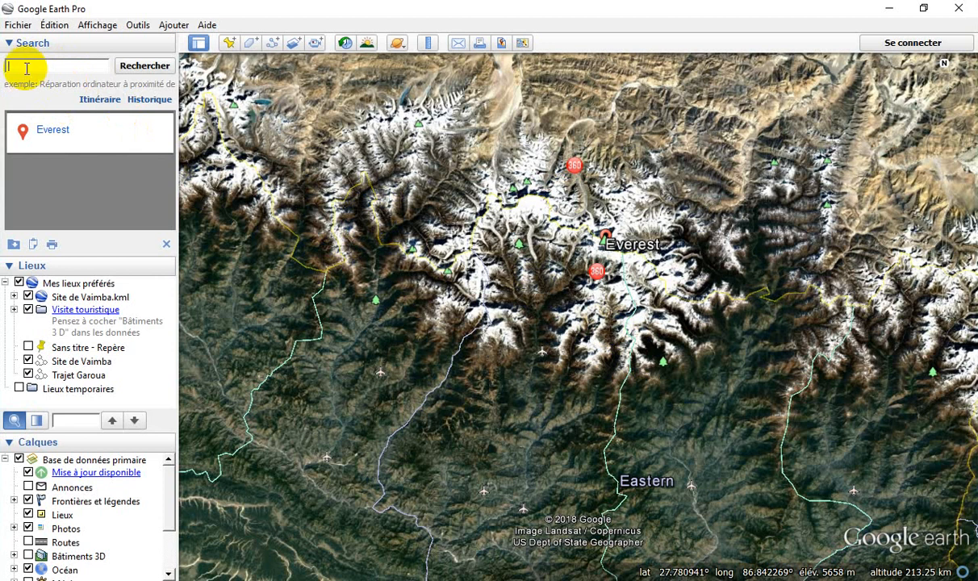
{"action": "type", "text": "Everest"}
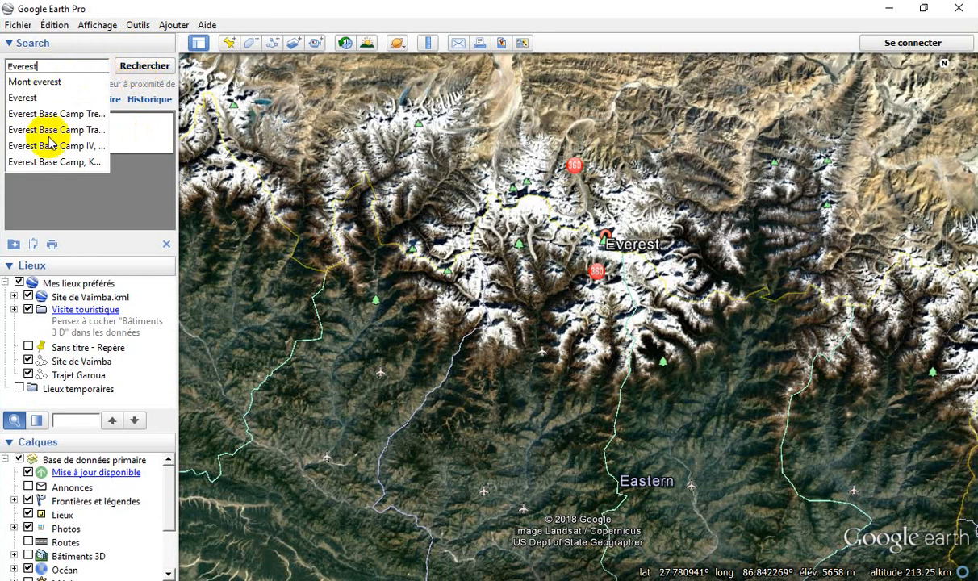
{"action": "key", "text": "Return"}
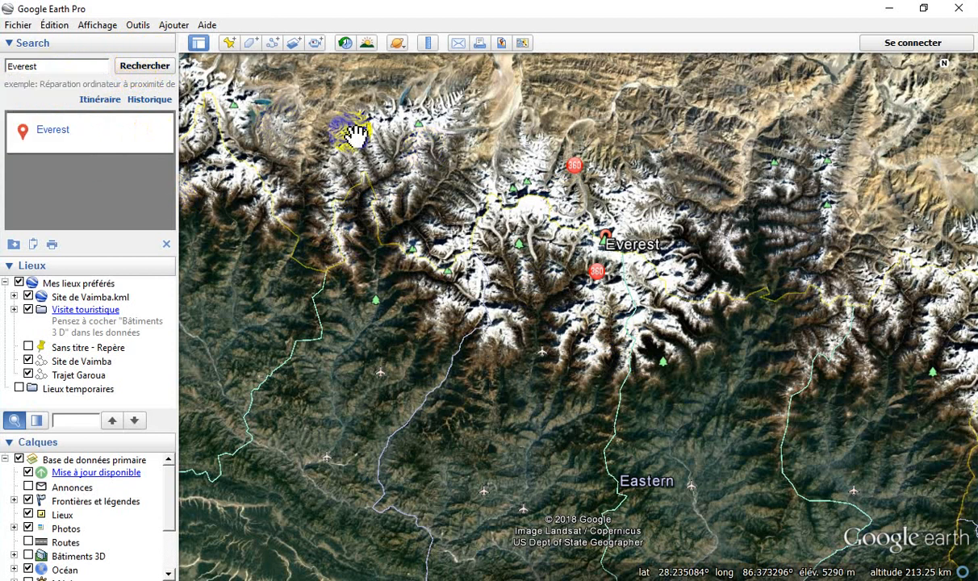
- Review the 3D view options for coordinate display and units of measure
{"action": "left_click", "coordinate": [141, 25]}
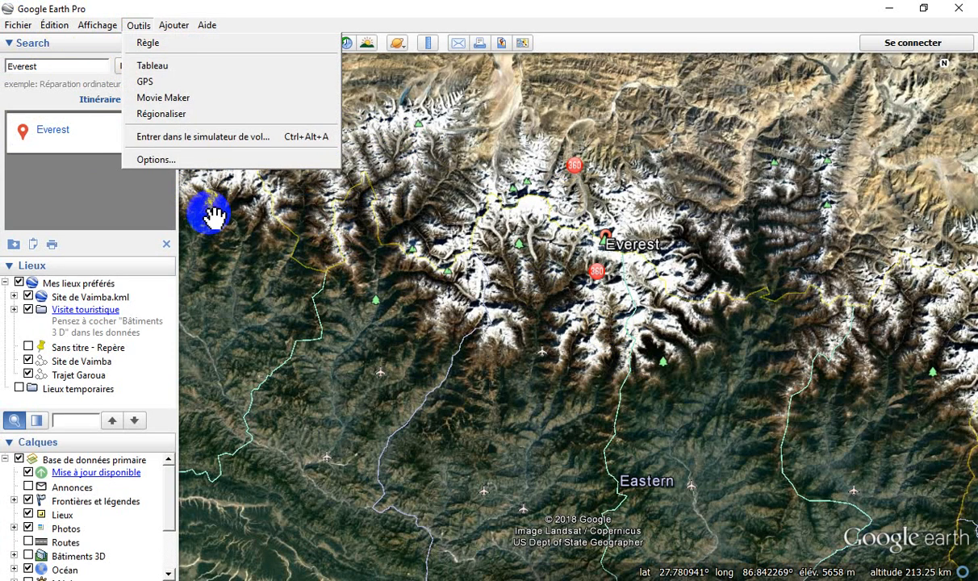
{"action": "left_click", "coordinate": [161, 159]}
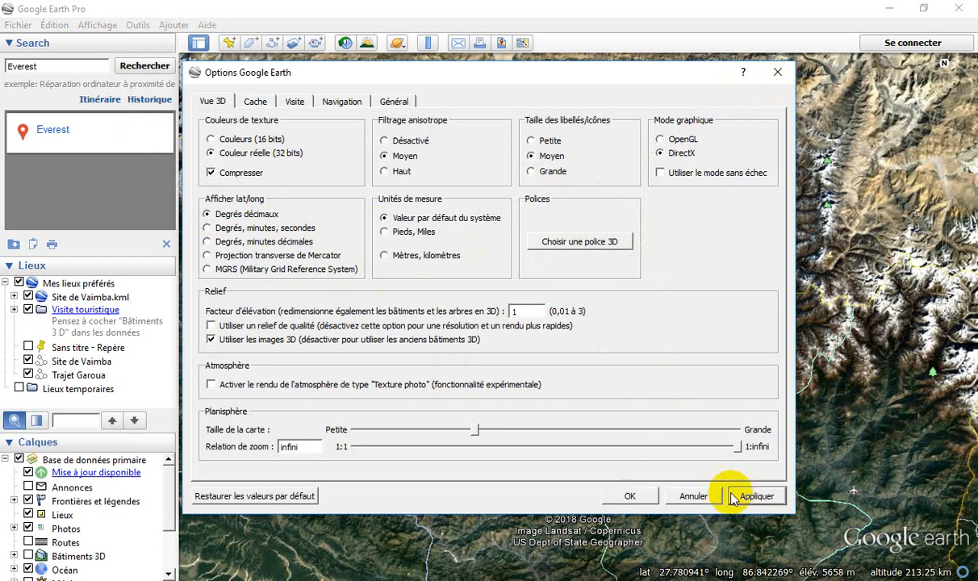
{"action": "left_click", "coordinate": [626, 496]}
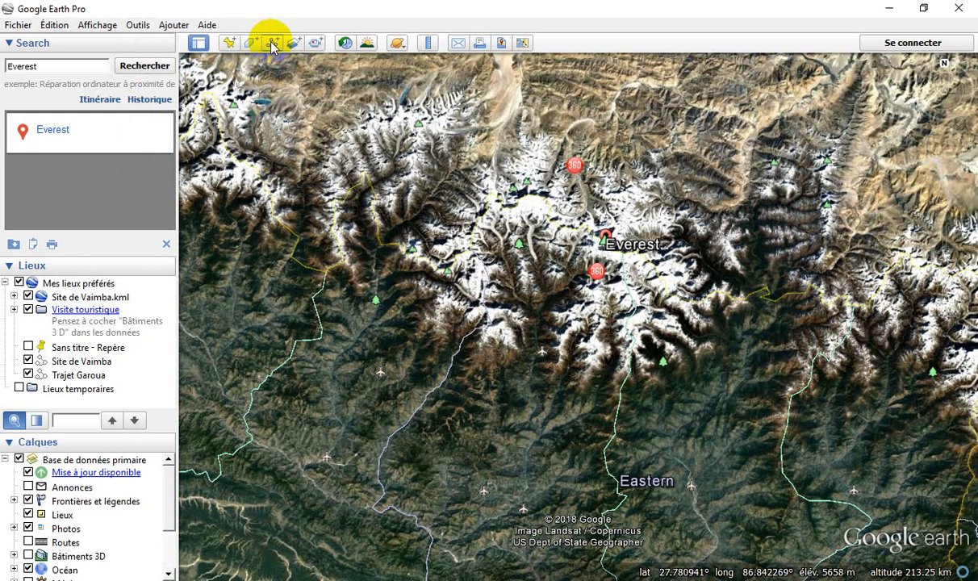
- Start a new path named "Trajets Everst" and clear its dialog away from the map area
{"action": "left_click", "coordinate": [273, 44]}
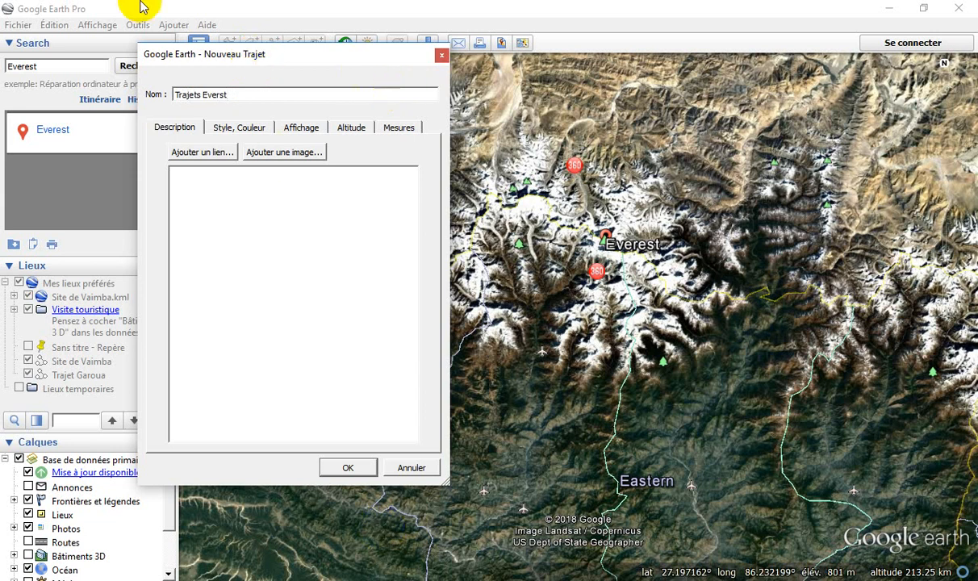
{"action": "left_click_drag", "start_coordinate": [272, 64], "coordinate": [1, 82]}
{"action": "left_click", "coordinate": [306, 335]}
{"action": "left_click", "coordinate": [272, 377]}
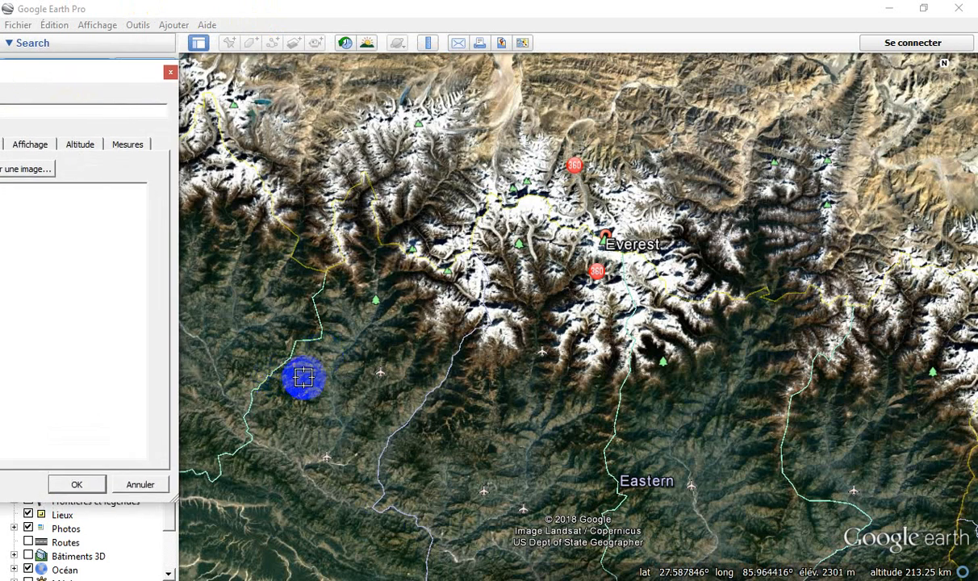
- Draw a freehand zigzag path of long north-south passes from west to east across the Everest range and save it
{"action": "mouse_move", "coordinate": [304, 379]}
{"action": "left_mouse_down"}
{"action": "mouse_move", "coordinate": [328, 247]}
{"action": "mouse_move", "coordinate": [399, 101]}
{"action": "mouse_move", "coordinate": [402, 194]}
{"action": "mouse_move", "coordinate": [353, 376]}
{"action": "mouse_move", "coordinate": [393, 345]}
{"action": "mouse_move", "coordinate": [460, 138]}
{"action": "left_mouse_up"}
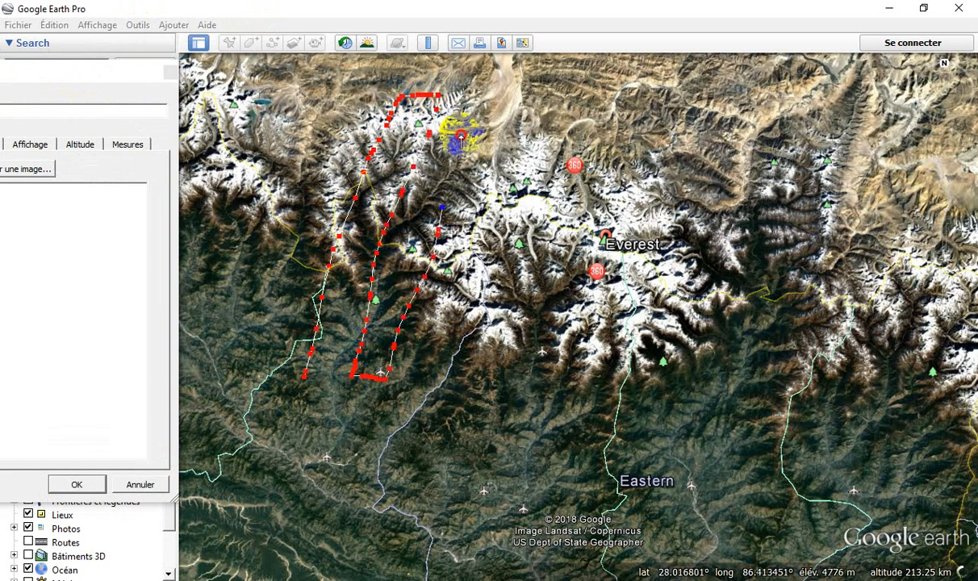
{"action": "mouse_move", "coordinate": [530, 121]}
{"action": "left_mouse_down"}
{"action": "mouse_move", "coordinate": [445, 409]}
{"action": "mouse_move", "coordinate": [484, 382]}
{"action": "mouse_move", "coordinate": [573, 139]}
{"action": "left_mouse_up"}
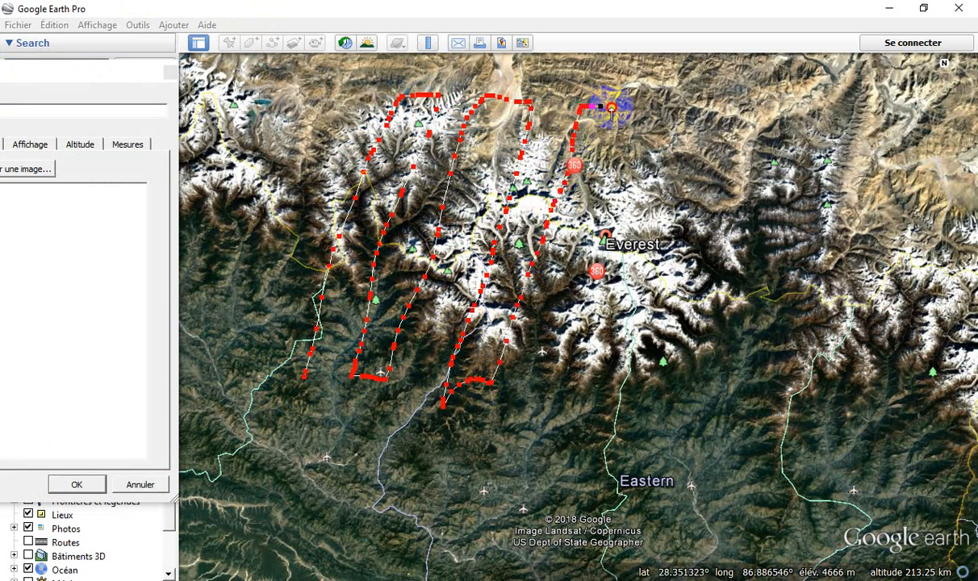
{"action": "mouse_move", "coordinate": [618, 115]}
{"action": "left_mouse_down"}
{"action": "mouse_move", "coordinate": [529, 402]}
{"action": "mouse_move", "coordinate": [579, 415]}
{"action": "mouse_move", "coordinate": [618, 328]}
{"action": "mouse_move", "coordinate": [619, 231]}
{"action": "mouse_move", "coordinate": [685, 121]}
{"action": "mouse_move", "coordinate": [696, 192]}
{"action": "mouse_move", "coordinate": [646, 413]}
{"action": "left_mouse_up"}
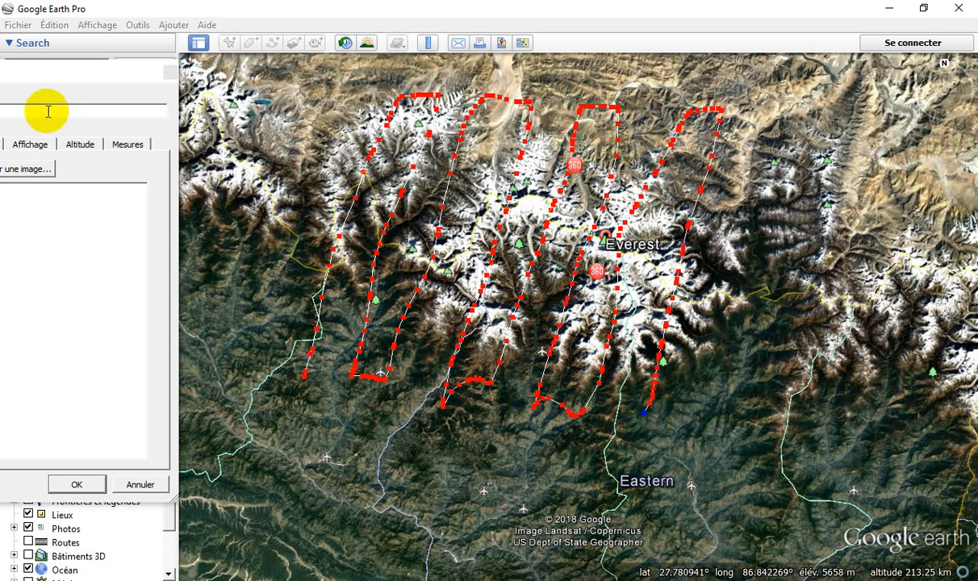
{"action": "left_click_drag", "start_coordinate": [10, 80], "coordinate": [411, 80]}
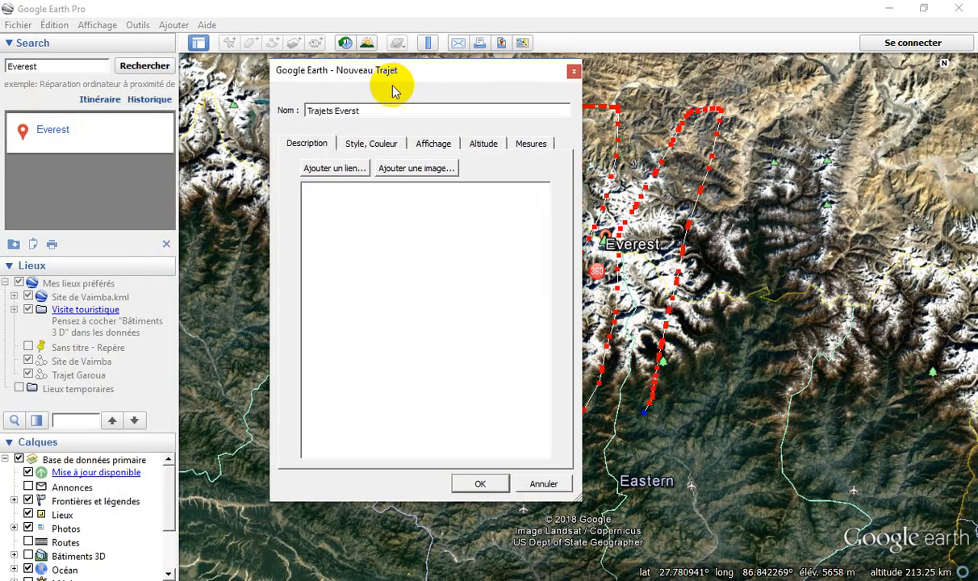
{"action": "left_click", "coordinate": [480, 484]}
{"action": "left_click", "coordinate": [393, 297]}
{"action": "left_click", "coordinate": [375, 218]}
{"action": "left_click", "coordinate": [522, 260]}
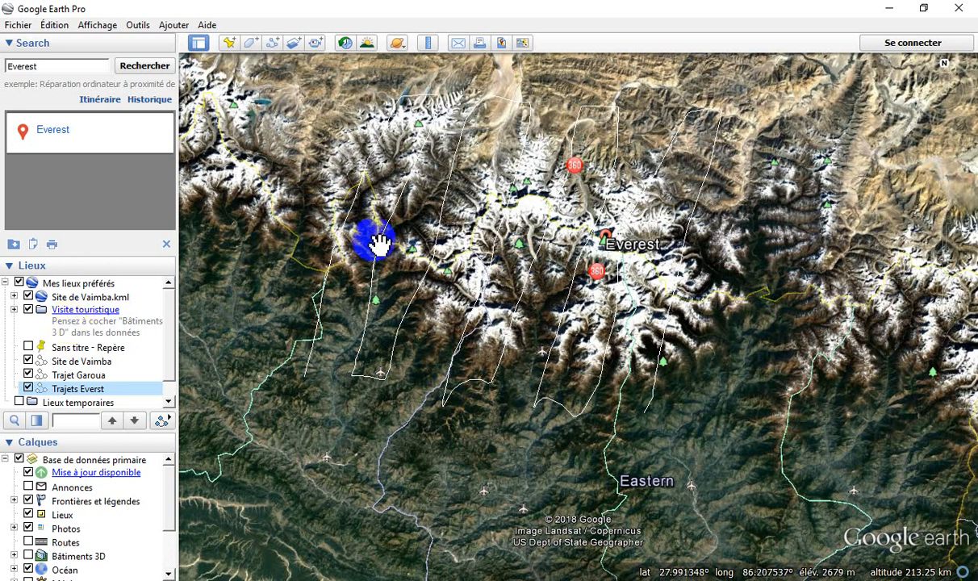
- Set the Trajets Everst path's line colour to black and its width to 2.2
{"action": "right_click", "coordinate": [55, 390]}
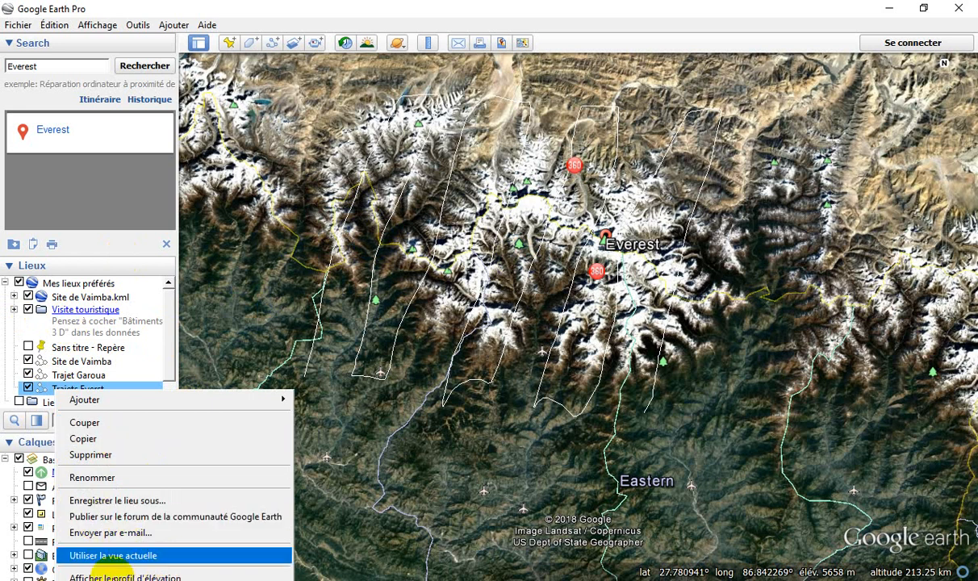
{"action": "left_click", "coordinate": [93, 580]}
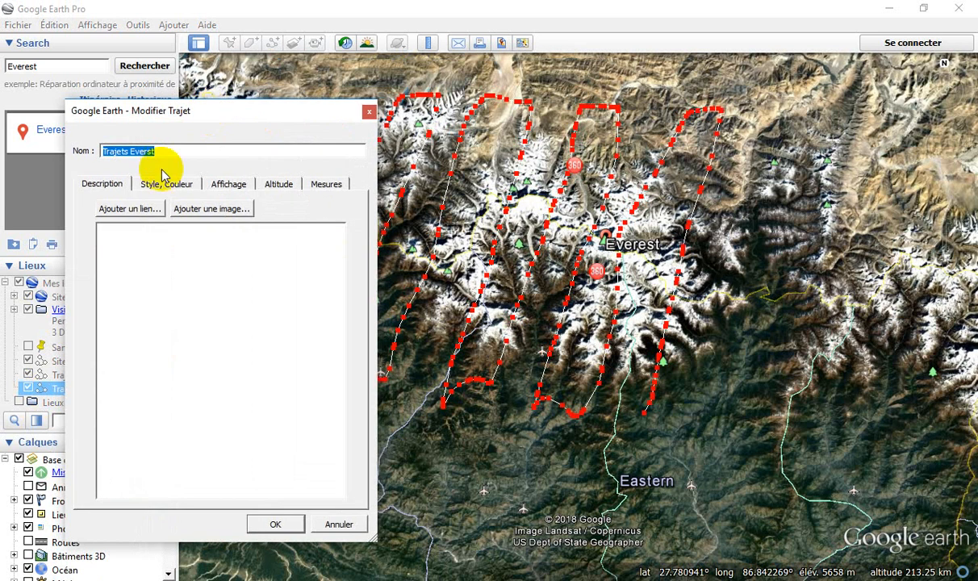
{"action": "left_click", "coordinate": [155, 184]}
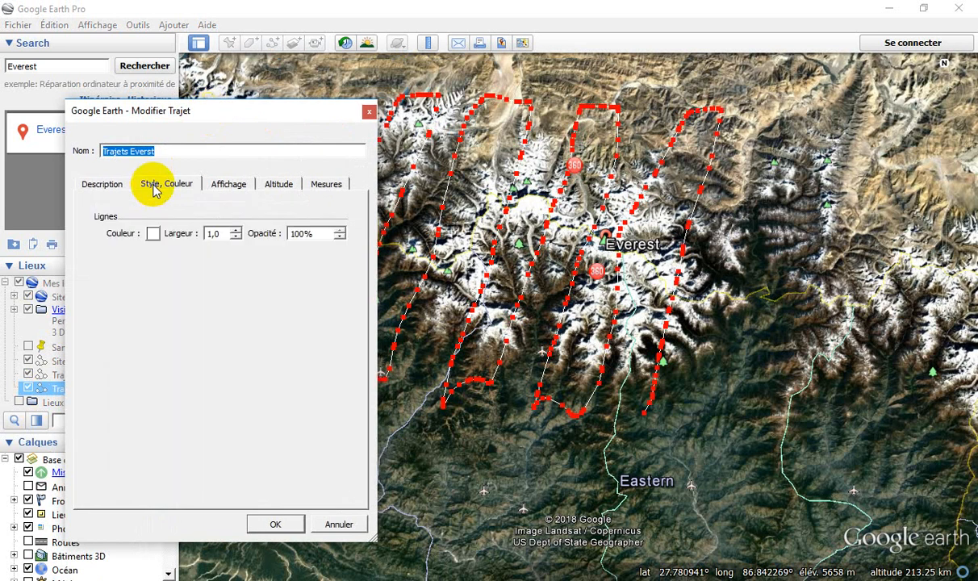
{"action": "left_click", "coordinate": [154, 234]}
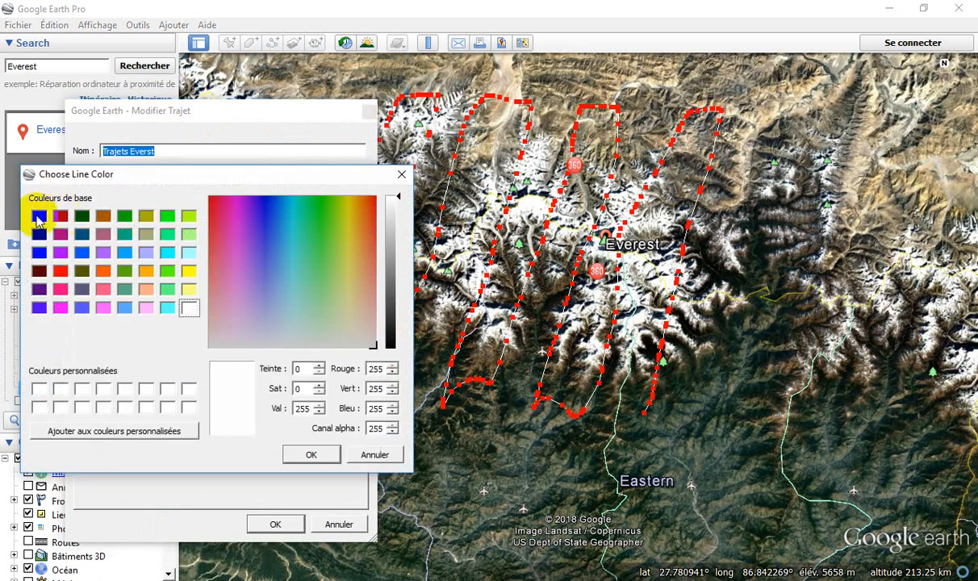
{"action": "left_click", "coordinate": [38, 217]}
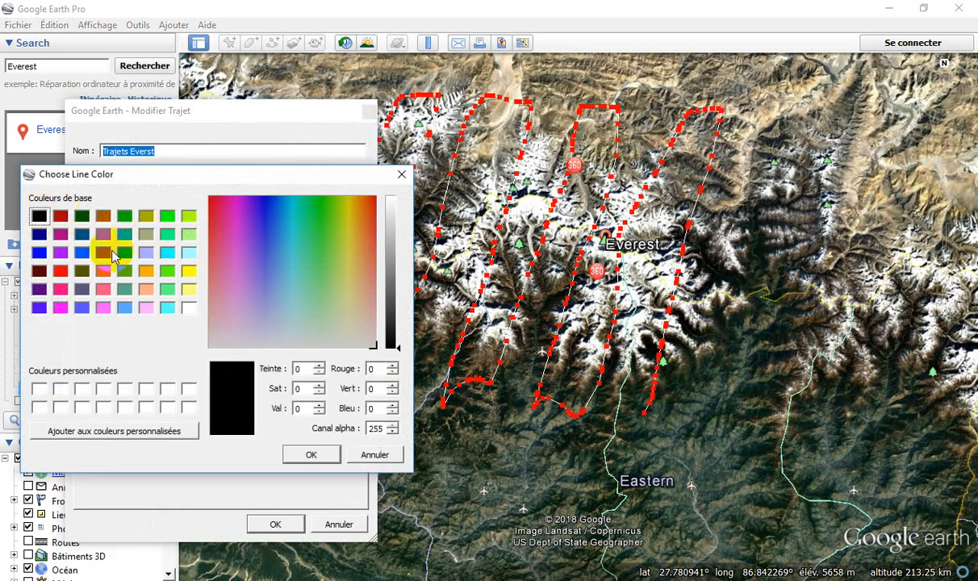
{"action": "left_click", "coordinate": [311, 457]}
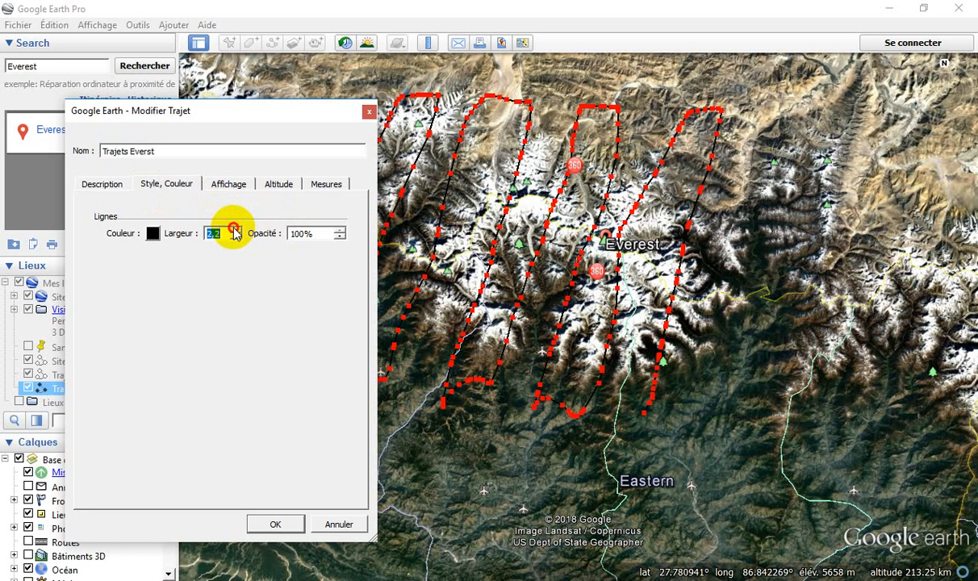
{"action": "left_click", "coordinate": [272, 525]}
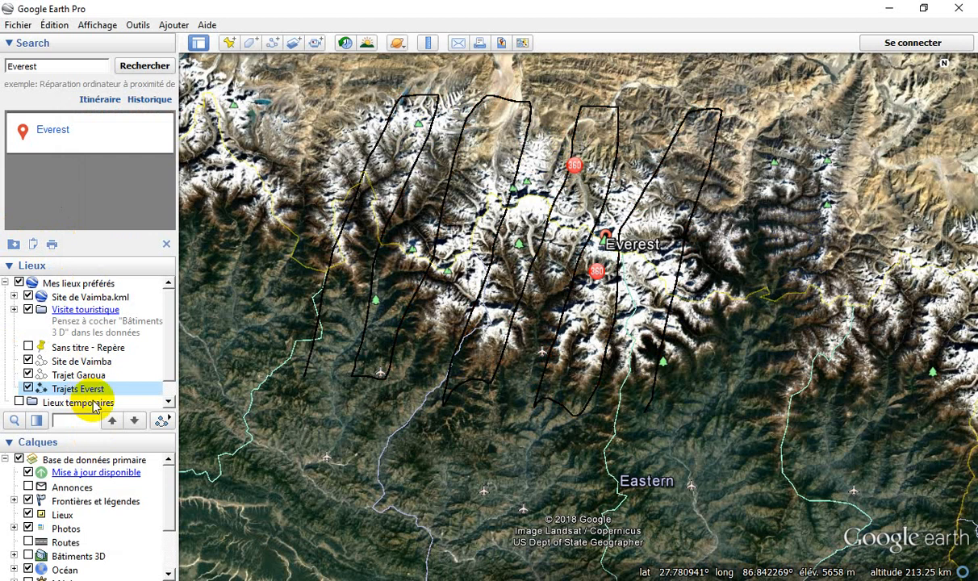
- Display the elevation profile of the Trajets Everst path, examine its altitudes, and close the profile
{"action": "left_click", "coordinate": [64, 390]}
{"action": "right_click", "coordinate": [65, 390]}
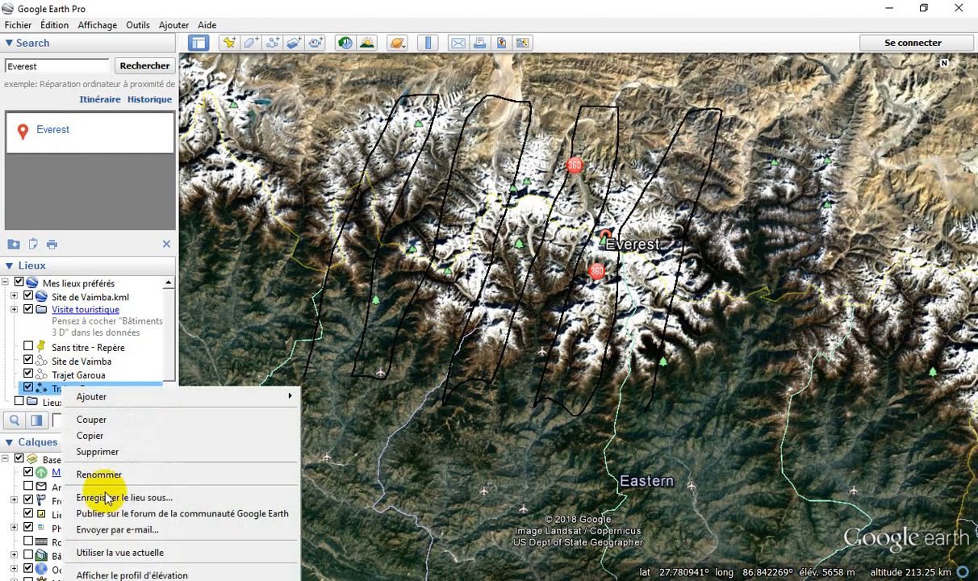
{"action": "left_click", "coordinate": [132, 575]}
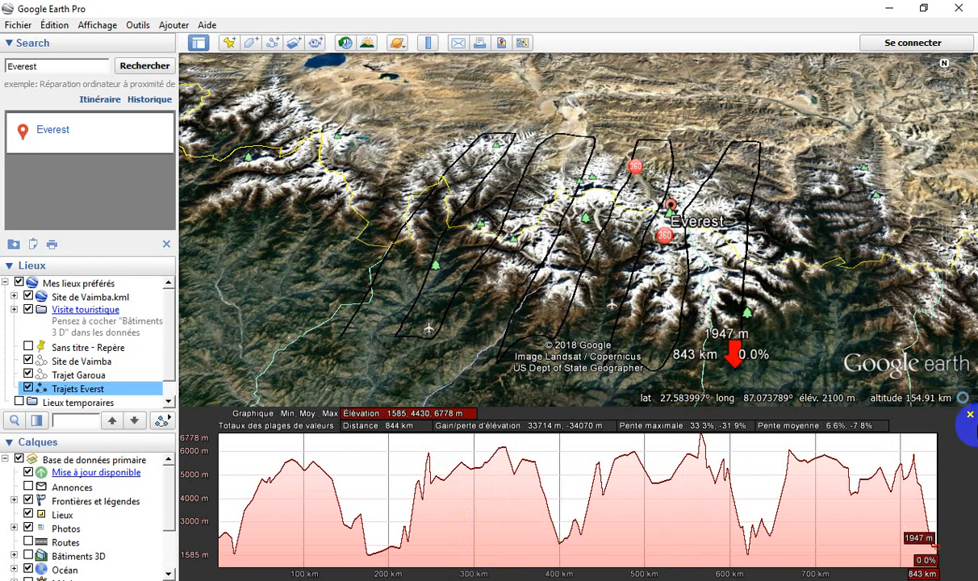
{"action": "left_click", "coordinate": [971, 415]}
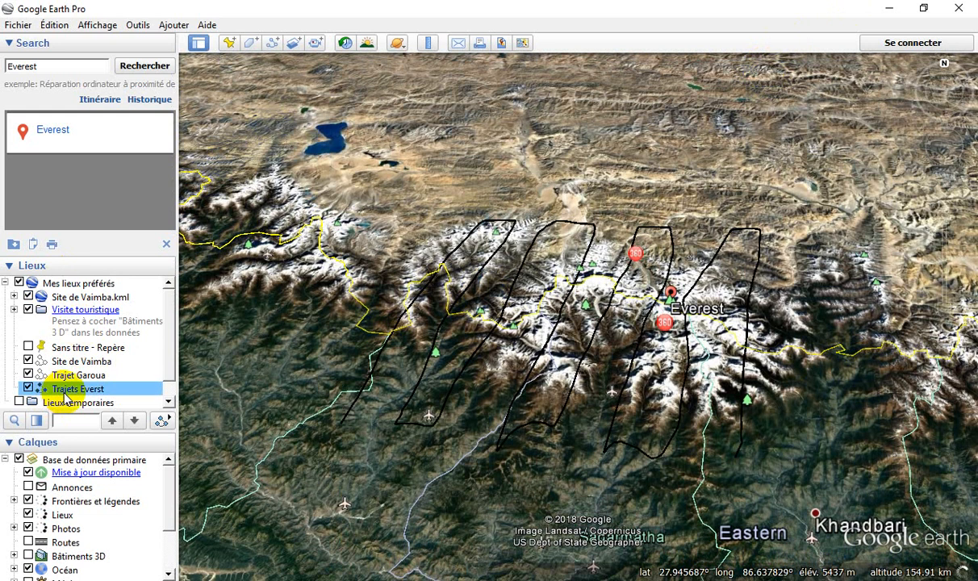
- Save the Trajets Everst path to the Bureau folder as a KML file named "Trajets Everst"
{"action": "right_click", "coordinate": [65, 392]}
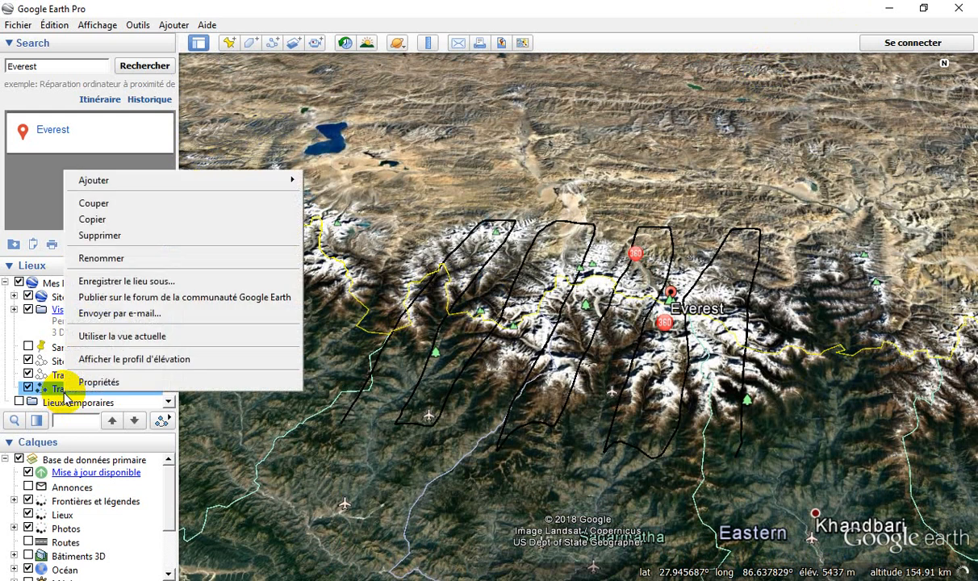
{"action": "left_click", "coordinate": [140, 282]}
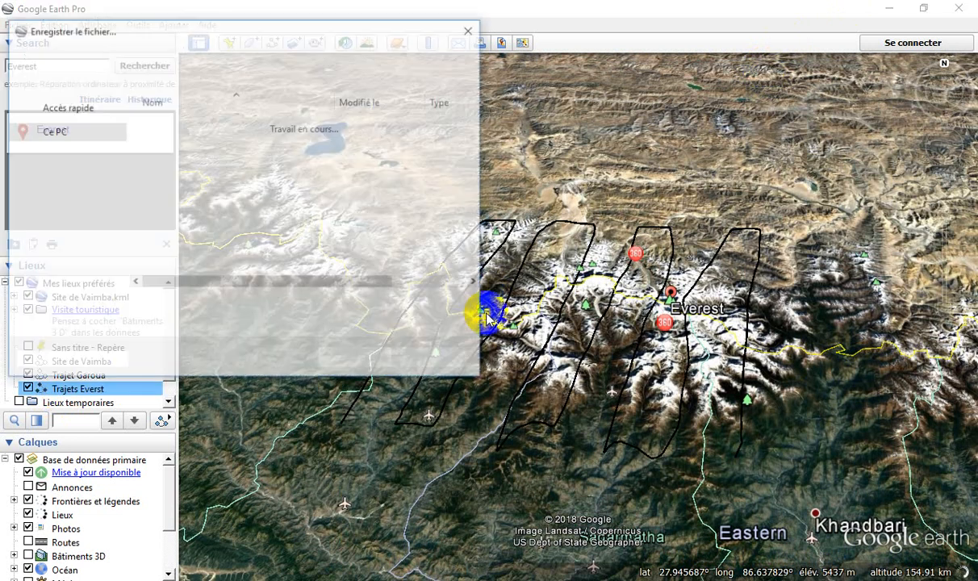
{"action": "left_click", "coordinate": [172, 325]}
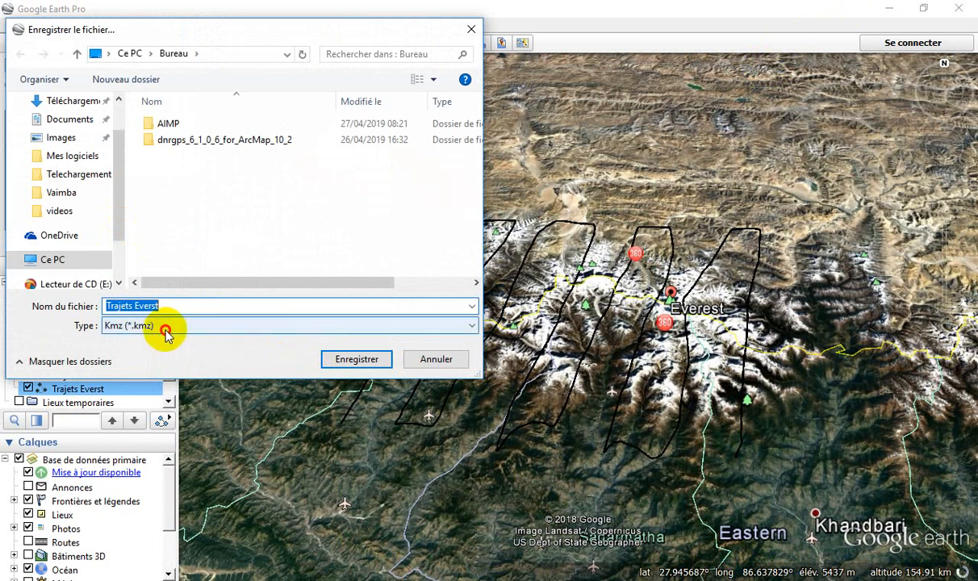
{"action": "left_click", "coordinate": [129, 355]}
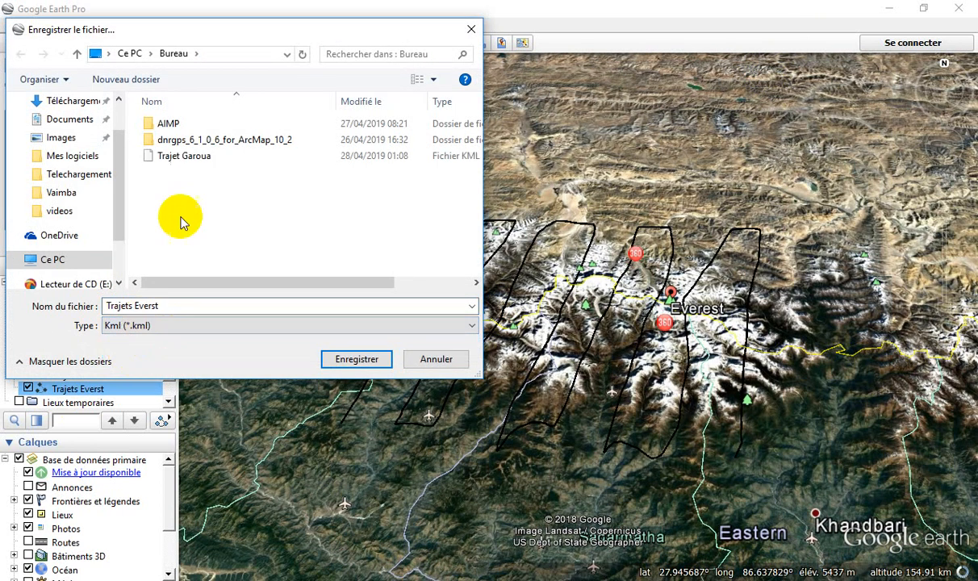
{"action": "left_click_drag", "start_coordinate": [122, 136], "coordinate": [120, 100]}
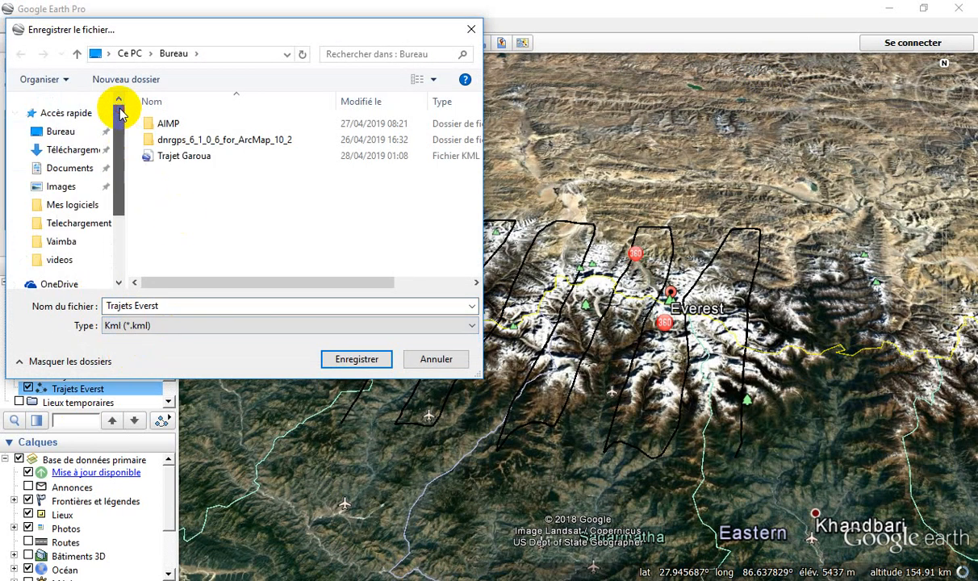
{"action": "left_click", "coordinate": [85, 129]}
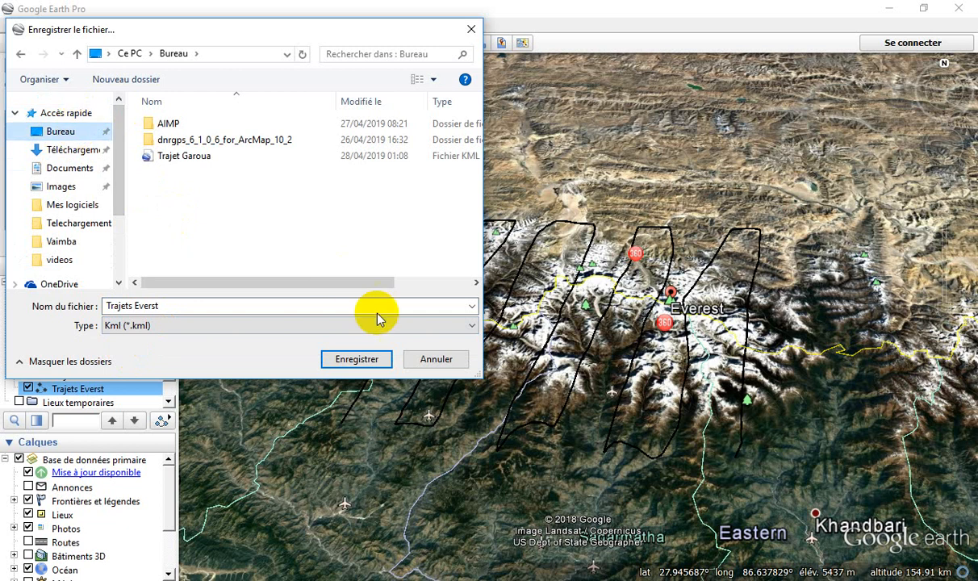
{"action": "left_click", "coordinate": [358, 360]}
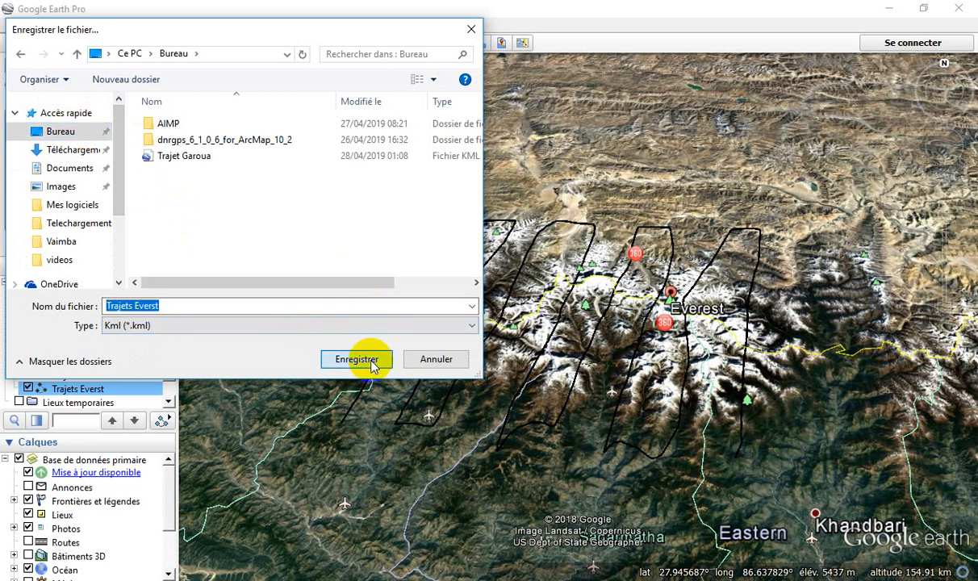
- Minimize Google Earth Pro, switch to TCX Converter, and set its interface language to Français
{"action": "left_click", "coordinate": [884, 7]}
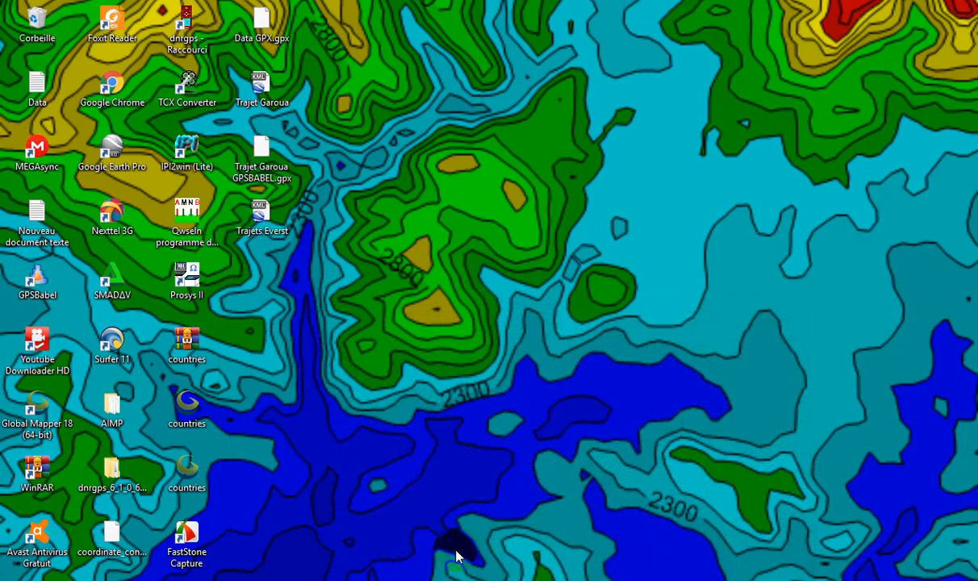
{"action": "left_click", "coordinate": [447, 580]}
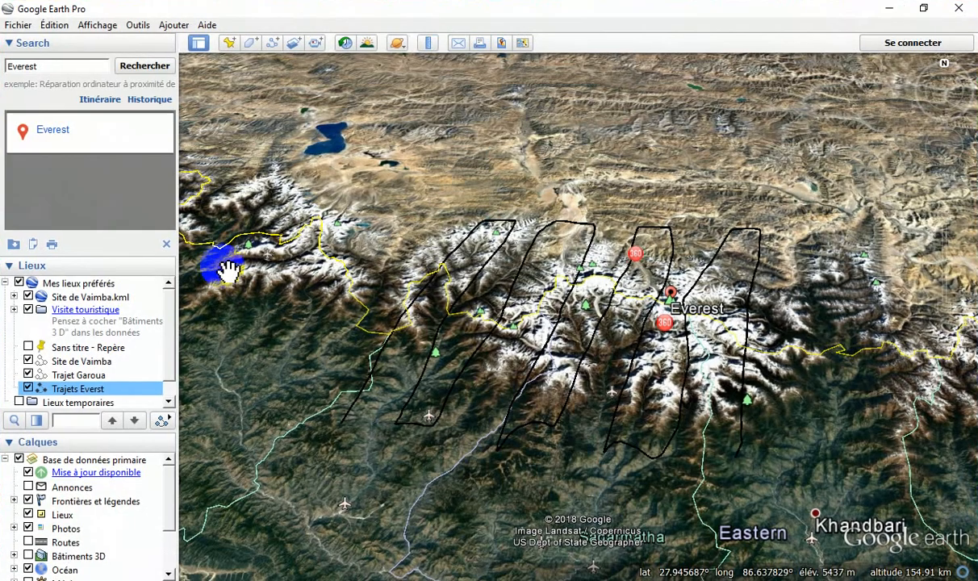
{"action": "left_click", "coordinate": [887, 7]}
{"action": "left_click", "coordinate": [476, 580]}
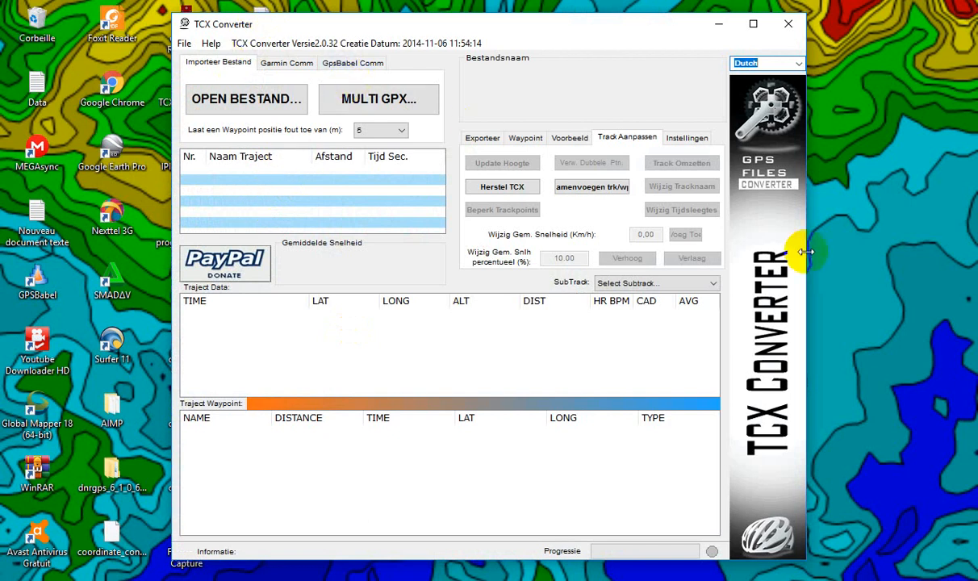
{"action": "left_click", "coordinate": [798, 64]}
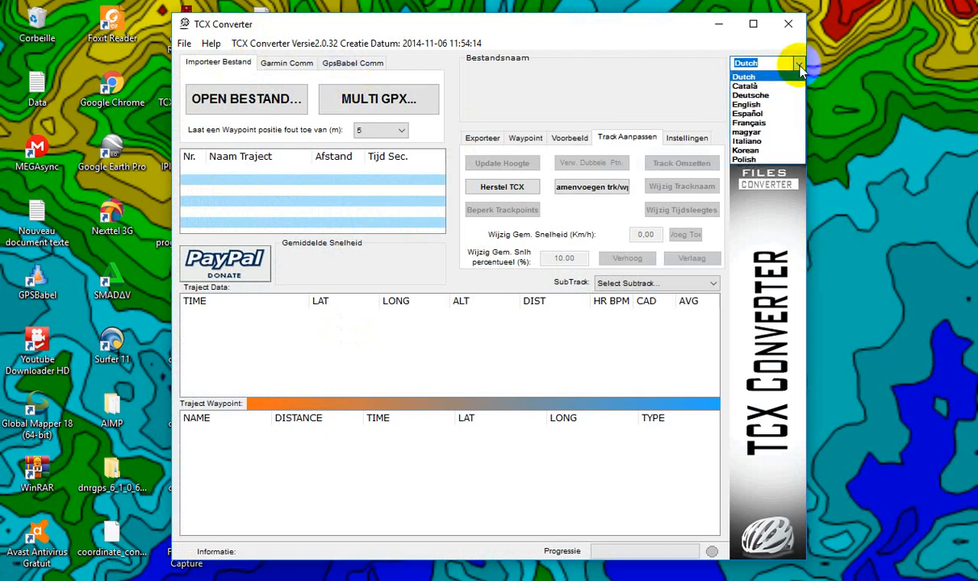
{"action": "left_click", "coordinate": [763, 125]}
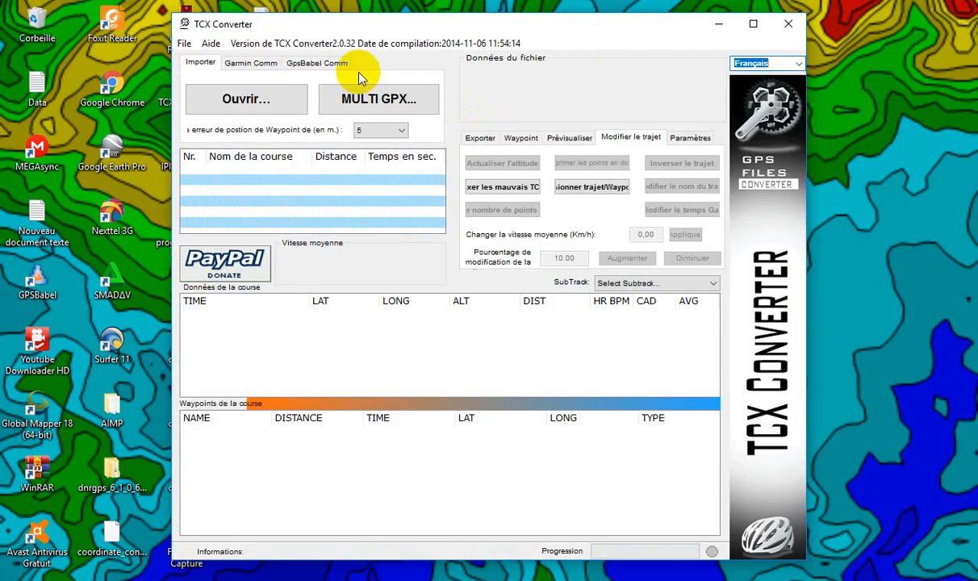
- Open the Trajets Everst KML file from the Bureau folder and update the altitudes of all its track points online
{"action": "left_click", "coordinate": [237, 107]}
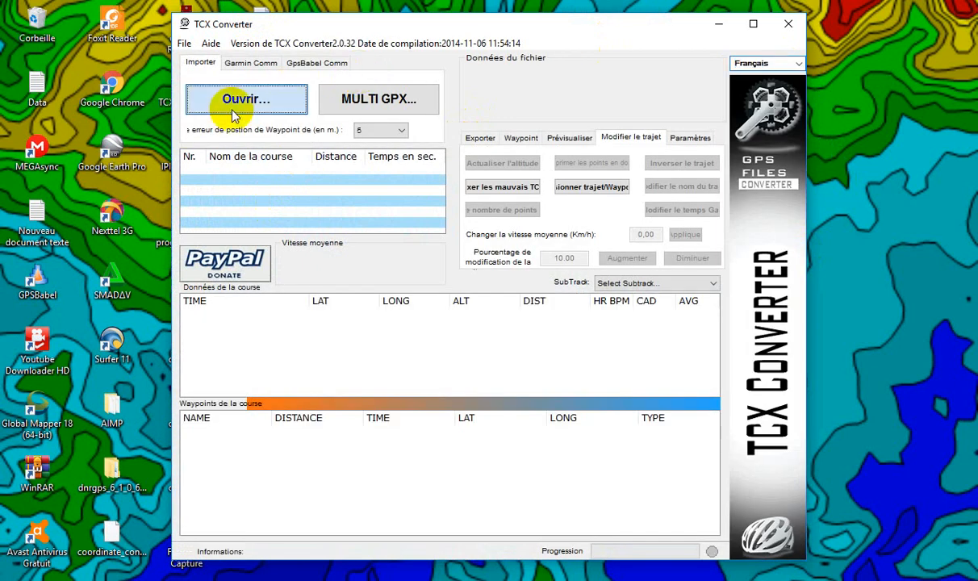
{"action": "left_click", "coordinate": [215, 168]}
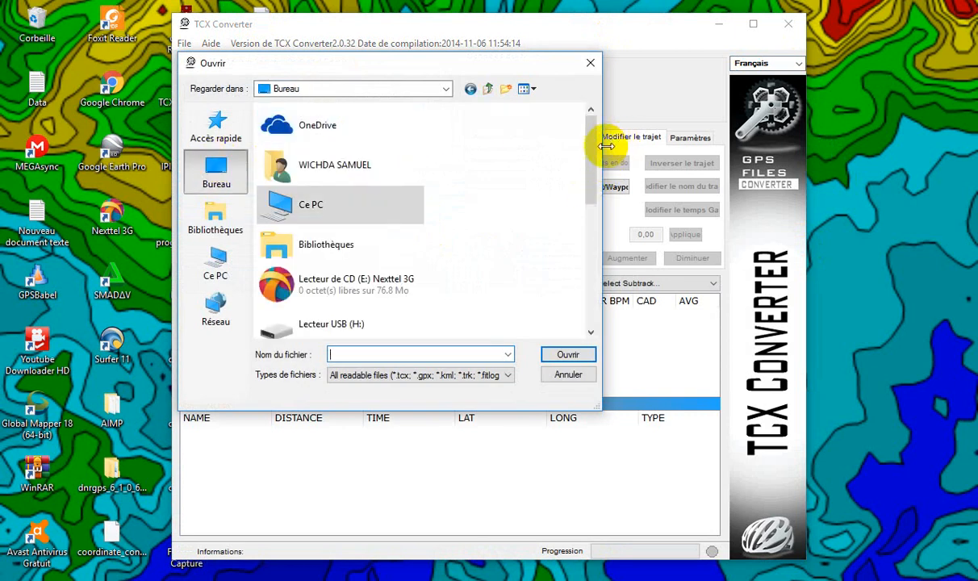
{"action": "left_click_drag", "start_coordinate": [595, 136], "coordinate": [579, 284]}
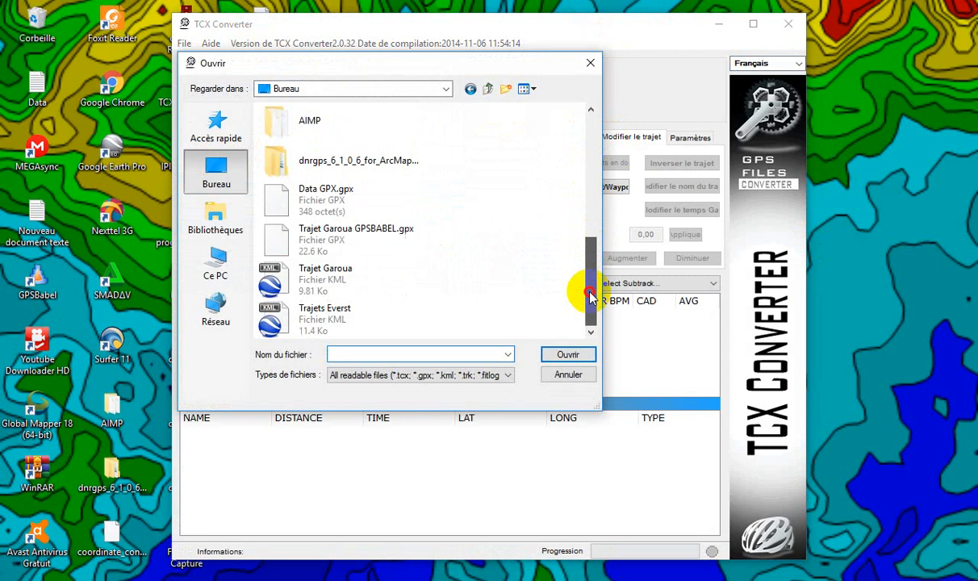
{"action": "left_click", "coordinate": [327, 319]}
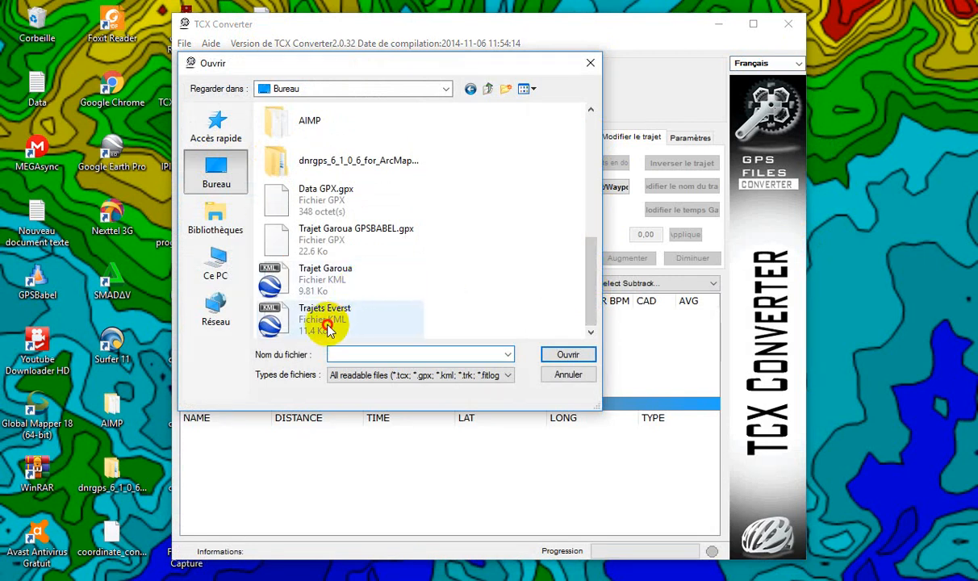
{"action": "double_click", "coordinate": [327, 323]}
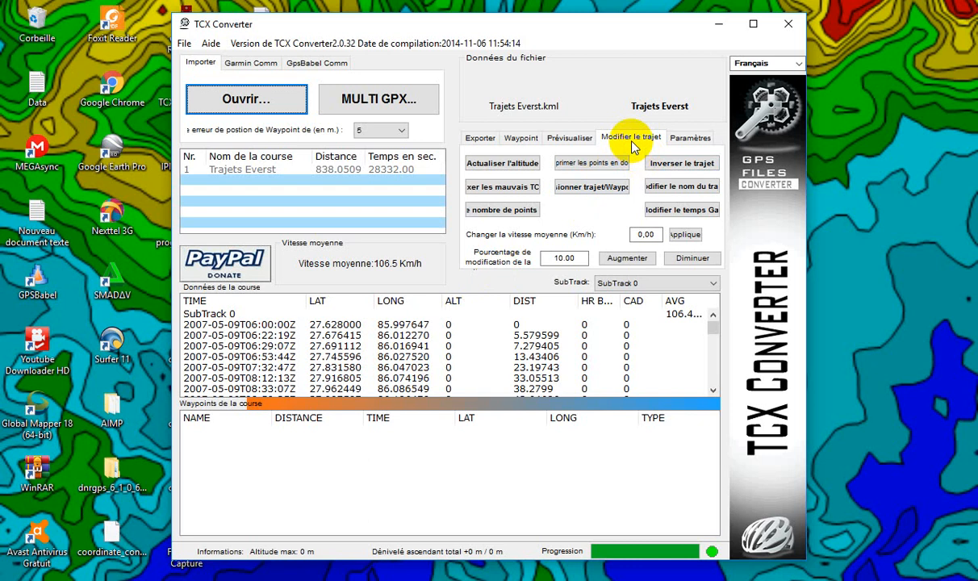
{"action": "left_click", "coordinate": [510, 166]}
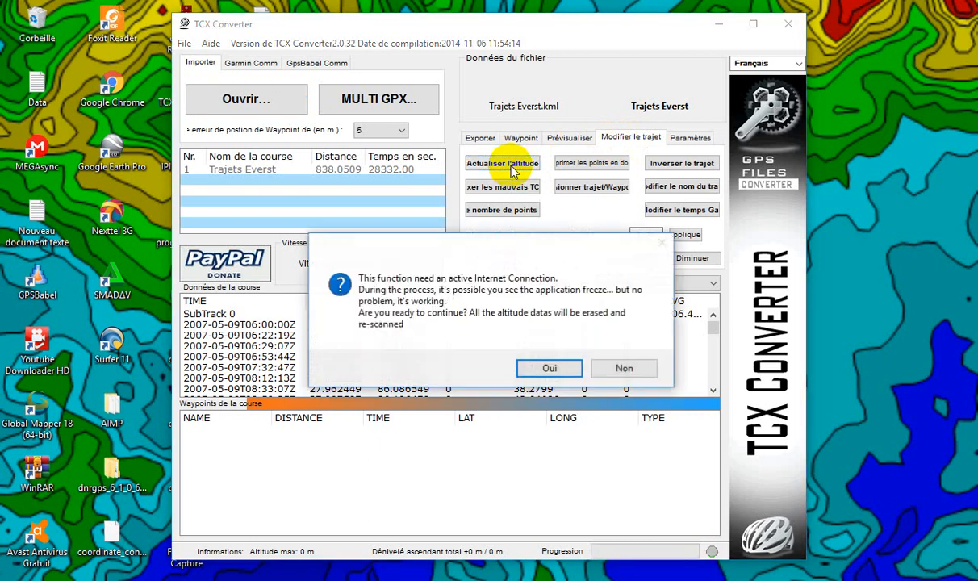
{"action": "left_click", "coordinate": [542, 370]}
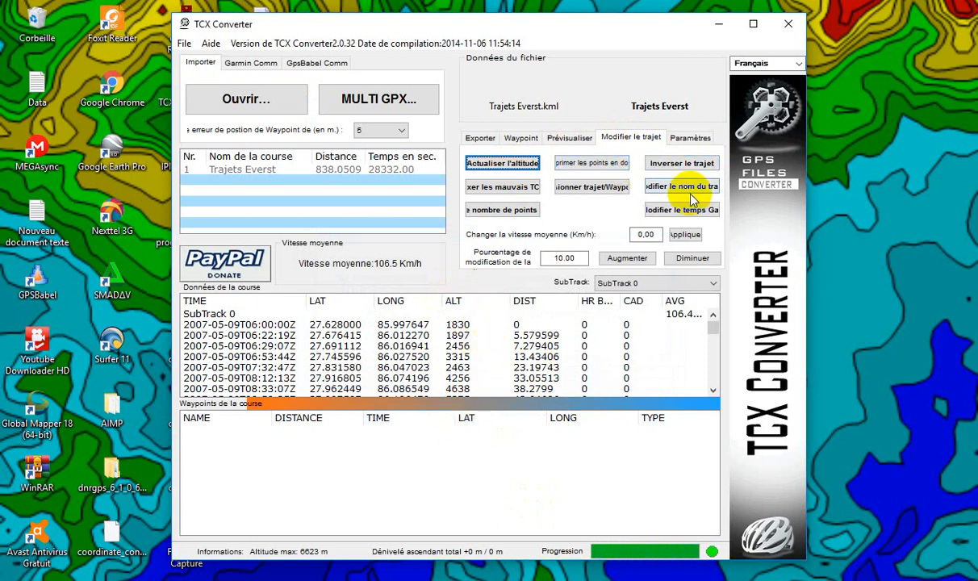
- Export the track to the Bureau folder as a CSV file named "Trajets Everst", using ";" as the cell separator
{"action": "left_click", "coordinate": [480, 139]}
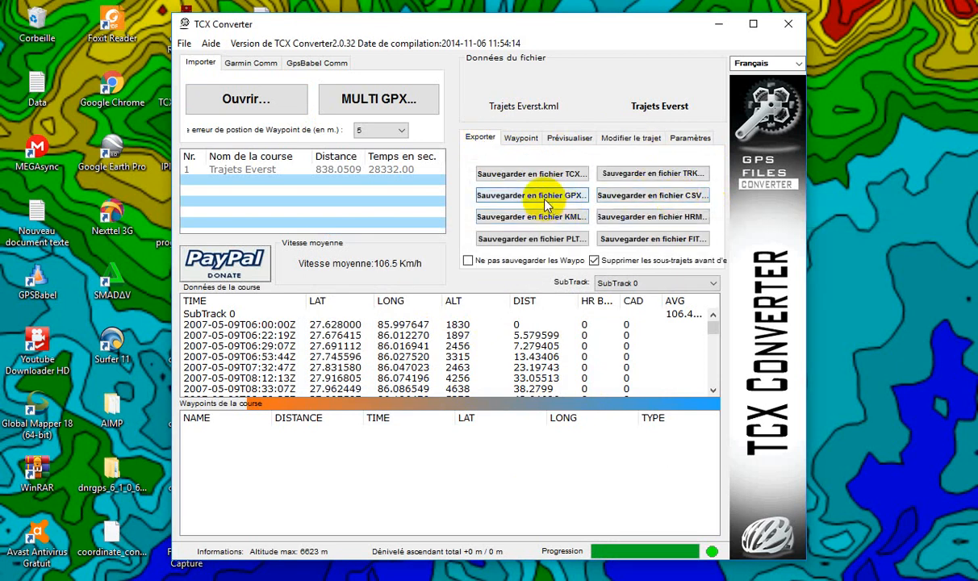
{"action": "left_click", "coordinate": [653, 195]}
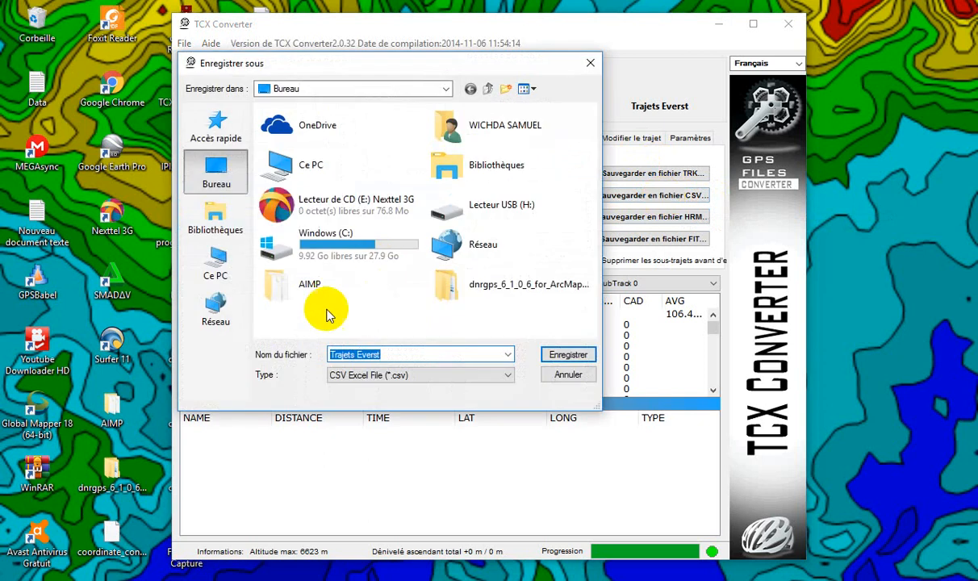
{"action": "left_click", "coordinate": [568, 359]}
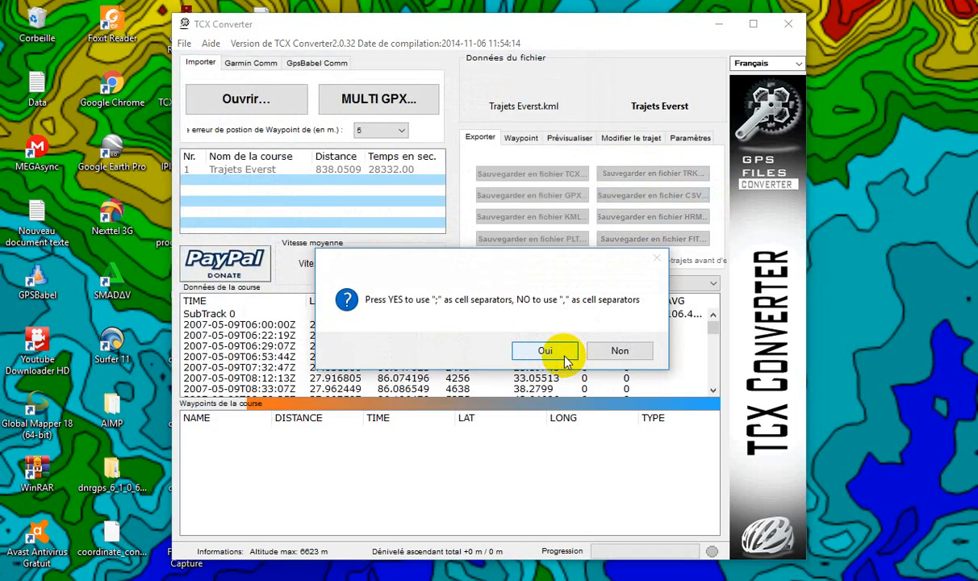
{"action": "left_click", "coordinate": [559, 350]}
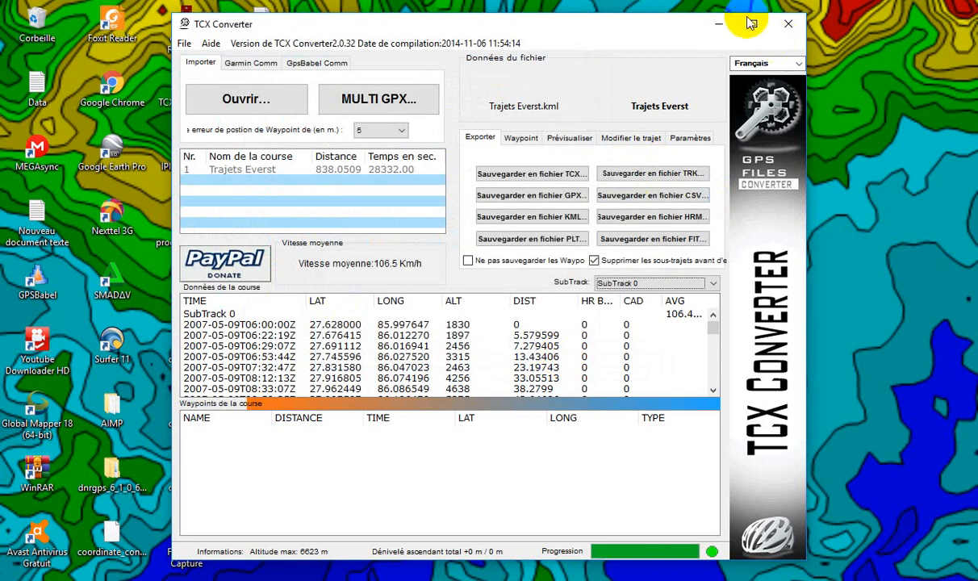